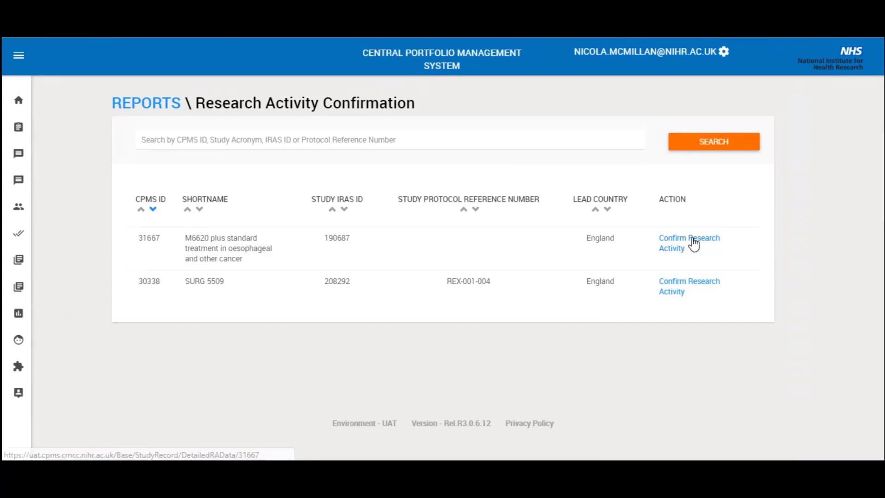
# Step: Open research activity confirmation for the study "M6620 plus standard treatment in oesophageal and other cancer" and show activity until the end of last month
pyautogui.click(676, 237)
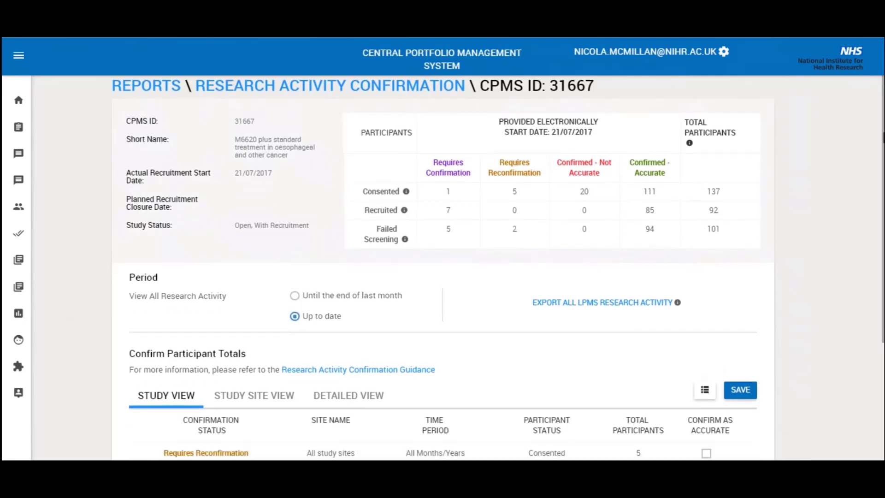
pyautogui.moveTo(883, 124); pyautogui.dragTo(870, 243)
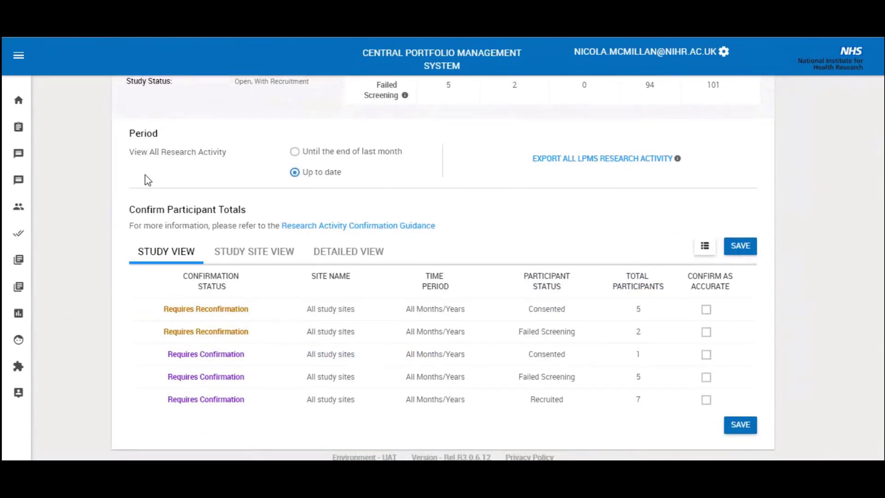
pyautogui.click(295, 152)
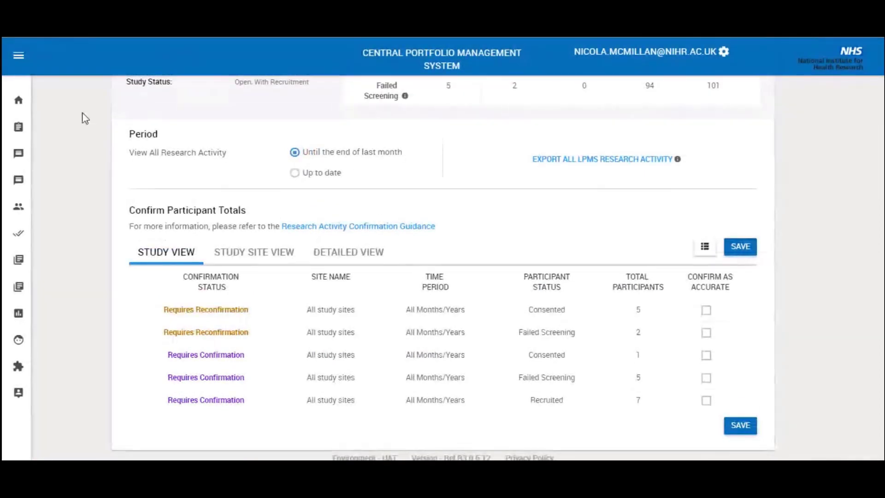
pyautogui.scroll(2, 881, 231)
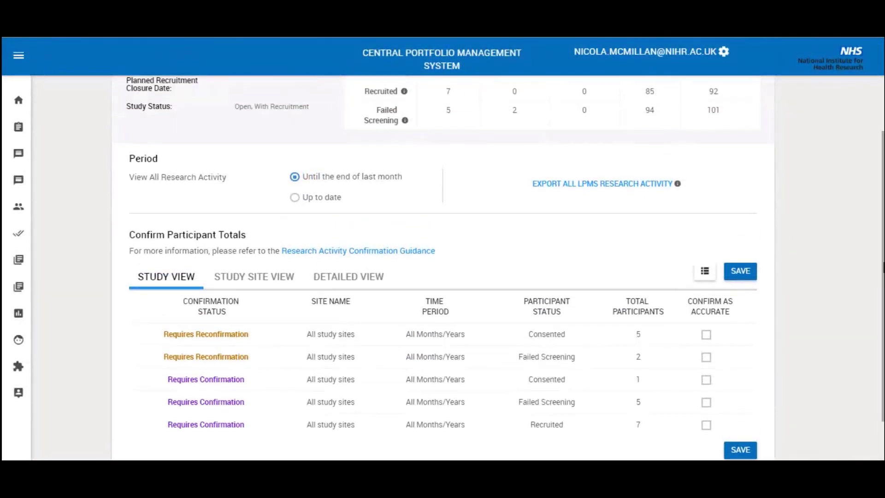
pyautogui.scroll(-1, 883, 227)
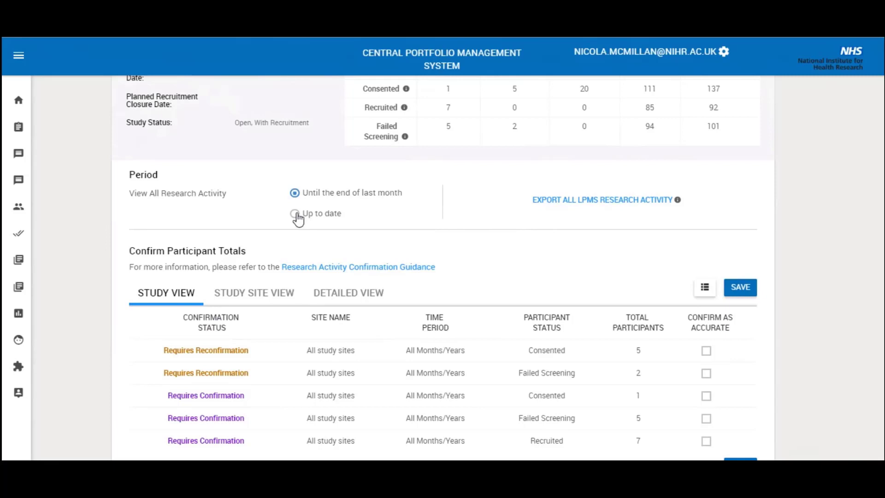
pyautogui.scroll(-3, 883, 175)
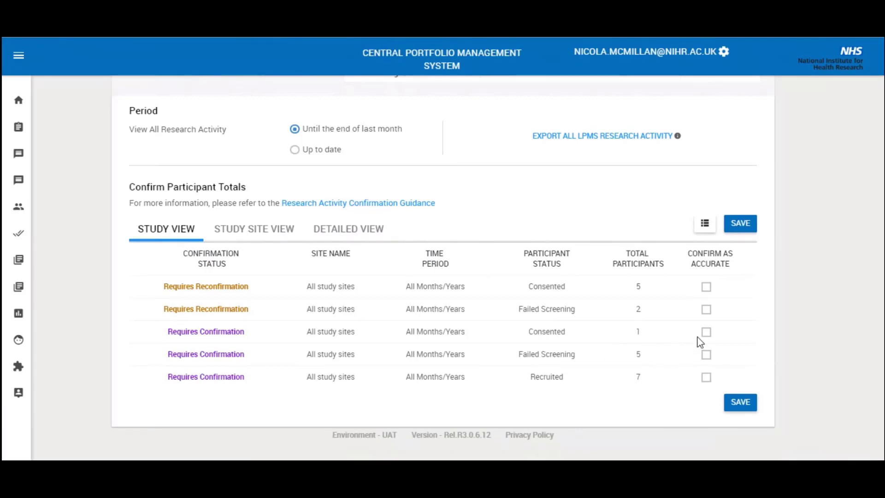
pyautogui.click(706, 355)
pyautogui.click(706, 377)
pyautogui.click(706, 332)
pyautogui.click(706, 355)
pyautogui.click(707, 378)
# Step: Switch to the Study Site View, discarding any unsaved changes, and examine the participant totals listed for each hospital
pyautogui.click(265, 235)
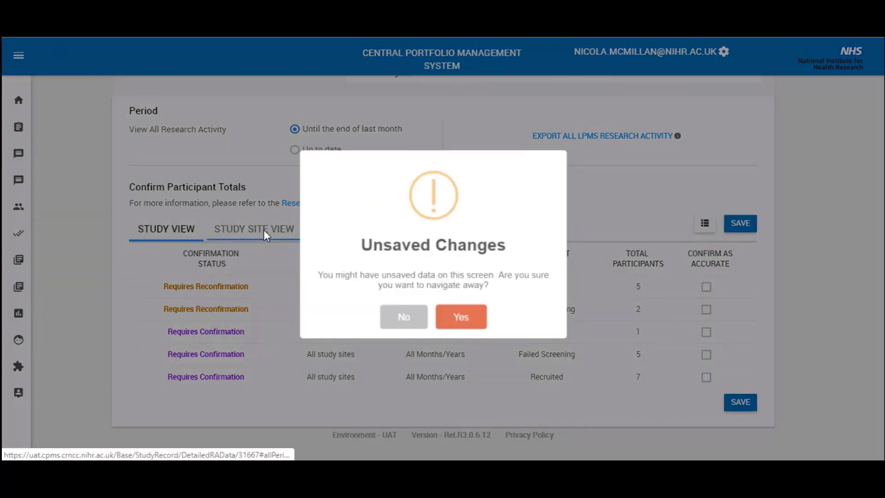
pyautogui.click(466, 322)
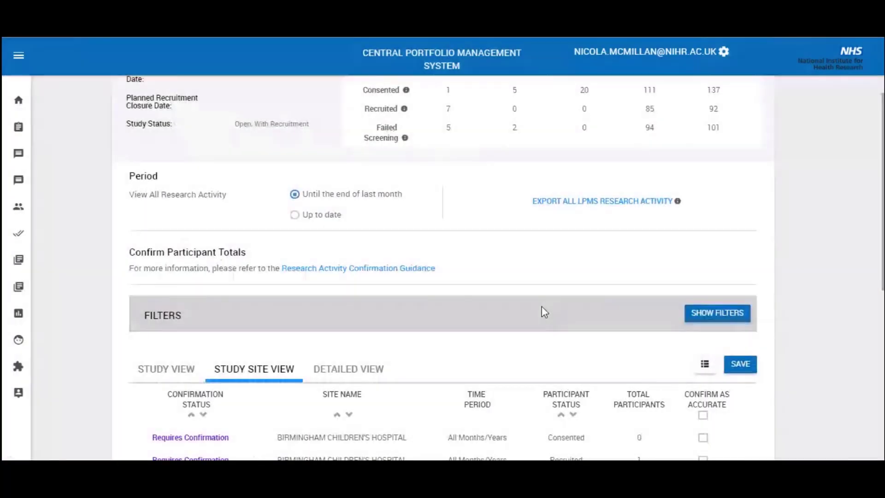
pyautogui.scroll(-4, 543, 310)
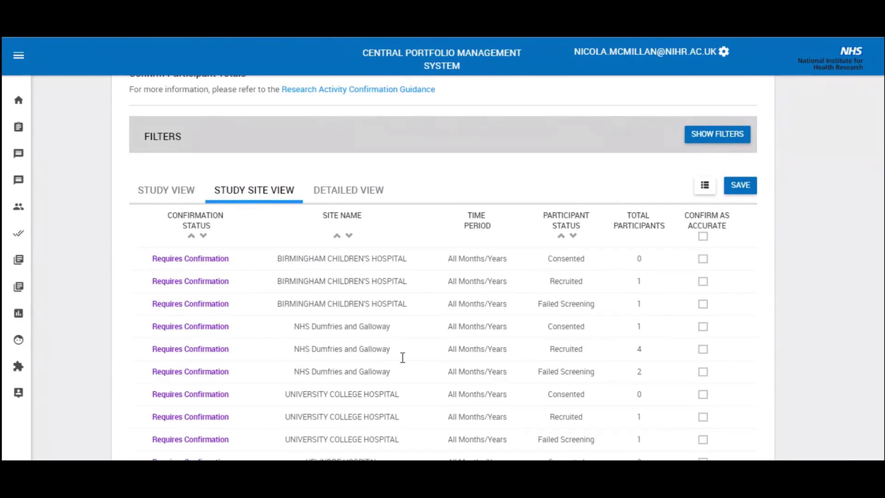
pyautogui.scroll(-4, 564, 286)
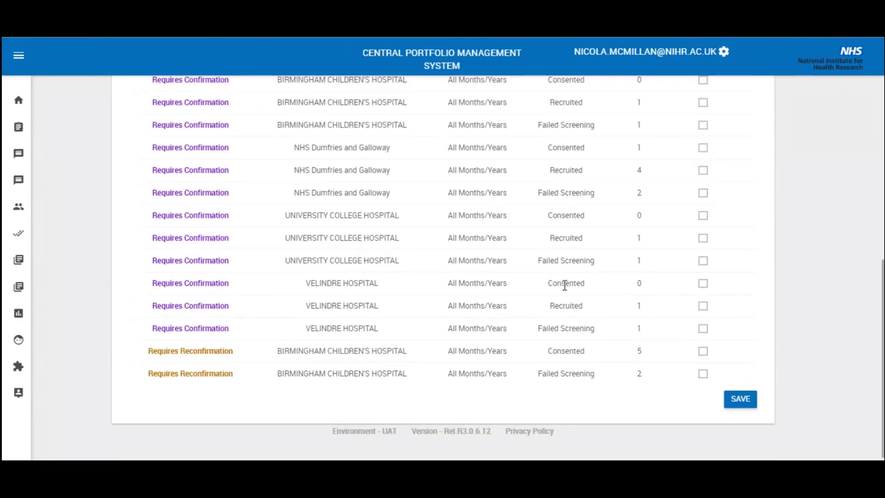
pyautogui.scroll(1, 565, 285)
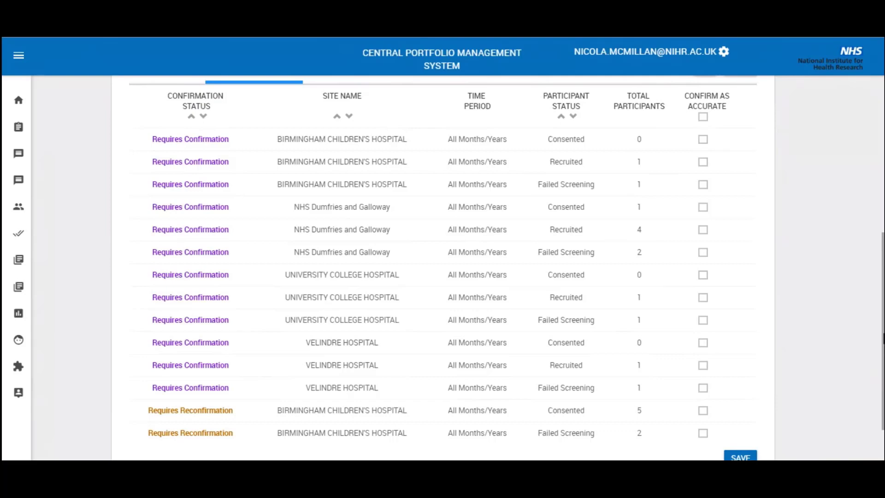
pyautogui.scroll(-2, 884, 337)
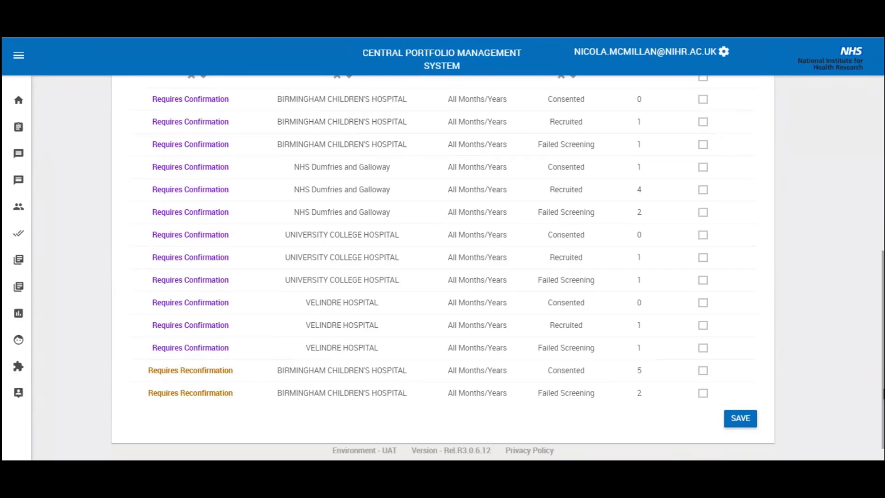
pyautogui.scroll(2, 332, 305)
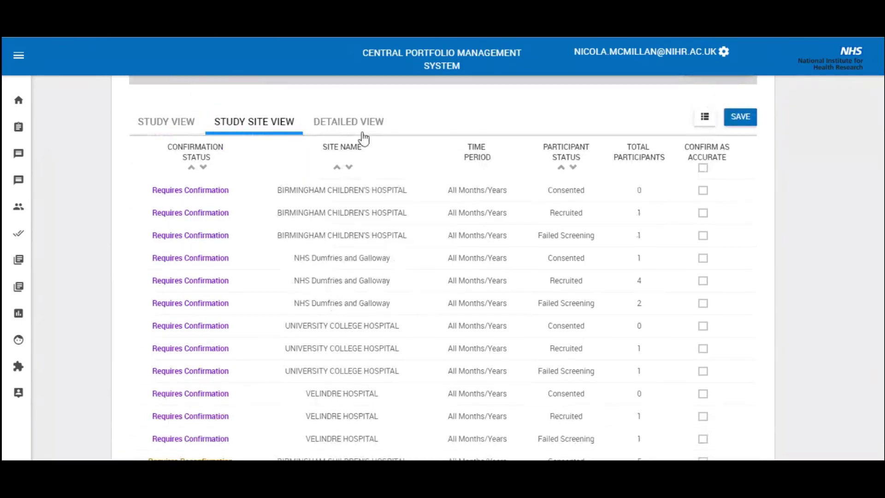
# Step: In the Detailed View, mark Birmingham Children's Hospital's Oct 2018 consented total as not accurate, with a count of 1
pyautogui.click(358, 125)
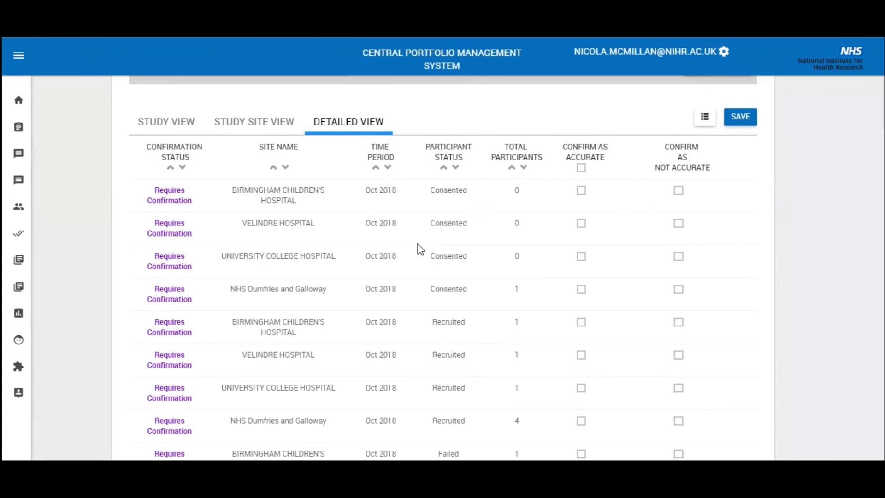
pyautogui.click(679, 190)
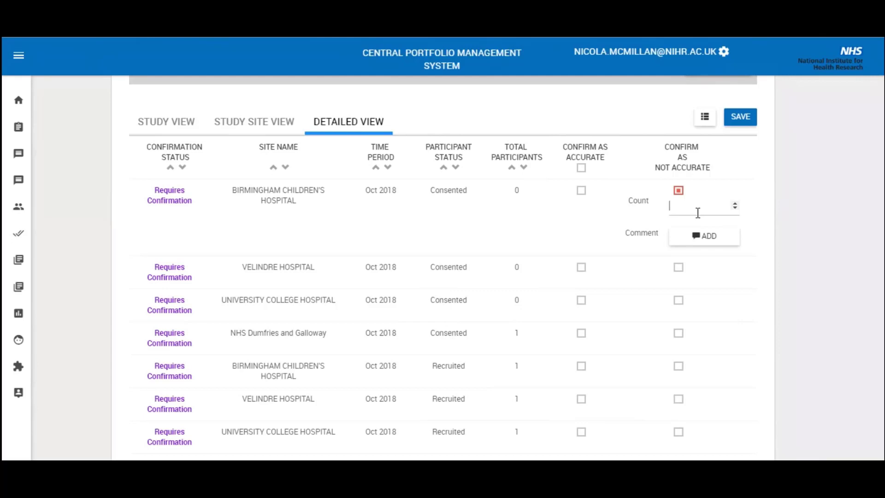
pyautogui.click(696, 210)
# Step: Add the site comment "I think you are missing patient x from 02/10/2018" to that row and save the confirmation
pyautogui.click(690, 241)
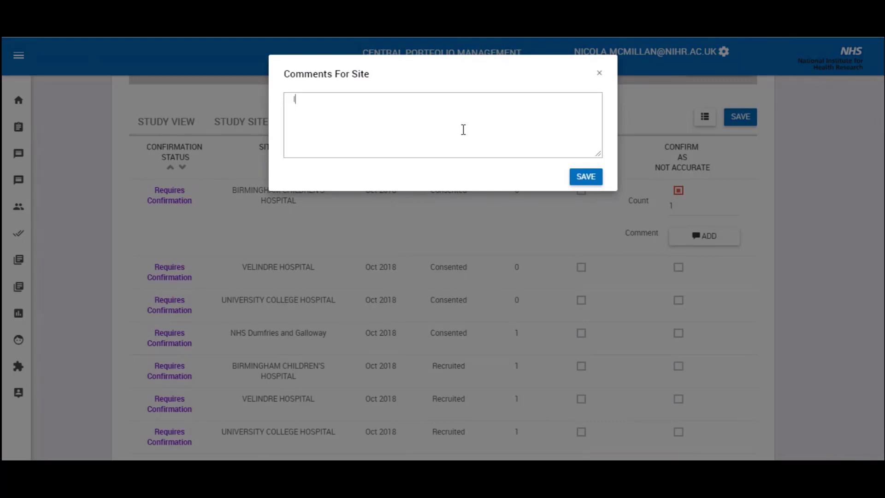
pyautogui.write('I think you are missing patient')
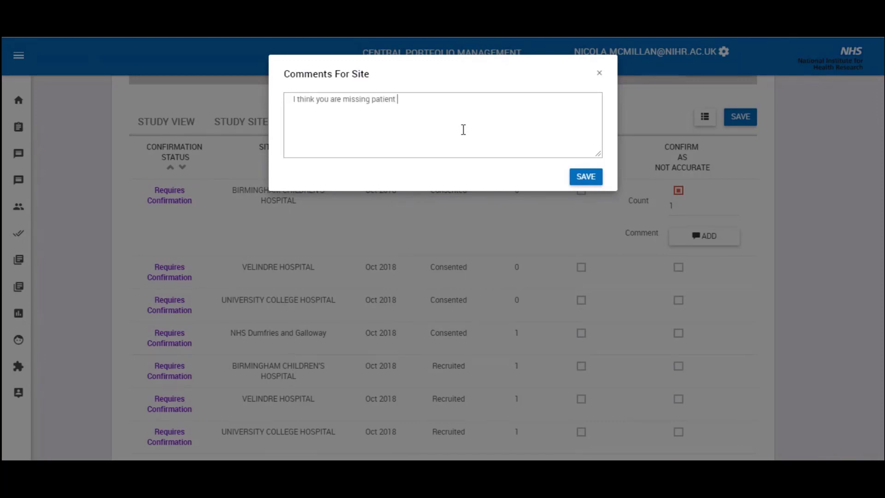
pyautogui.write(' x from 02/10/2018')
pyautogui.click(586, 177)
pyautogui.click(740, 117)
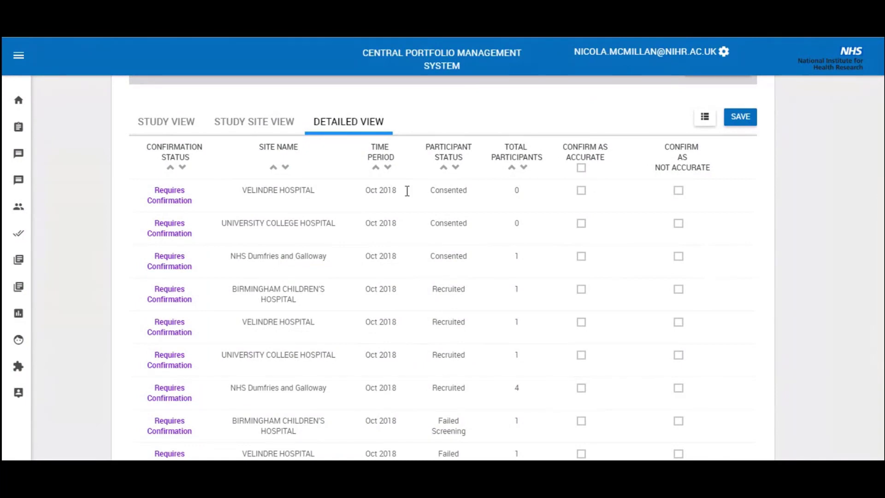
# Step: Confirm both Feb 2017 Birmingham Children's Hospital rows requiring reconfirmation as accurate and save
pyautogui.scroll(-4, 604, 192)
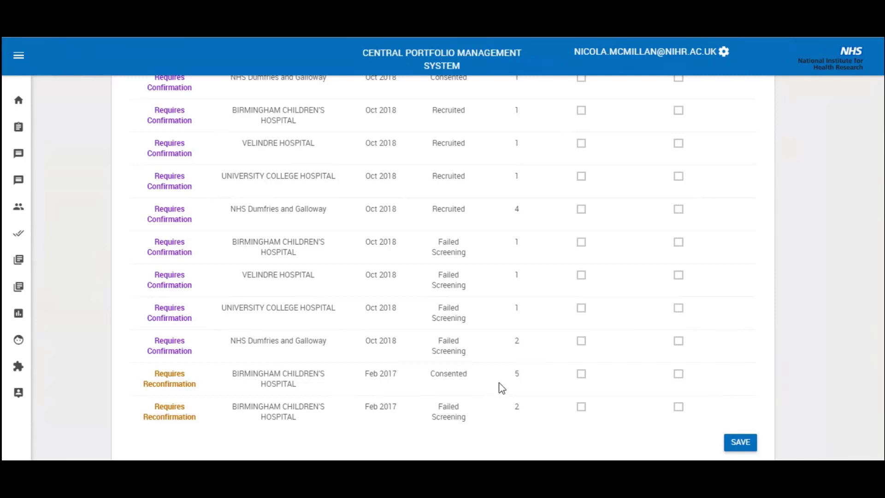
pyautogui.click(582, 374)
pyautogui.click(583, 408)
pyautogui.click(750, 446)
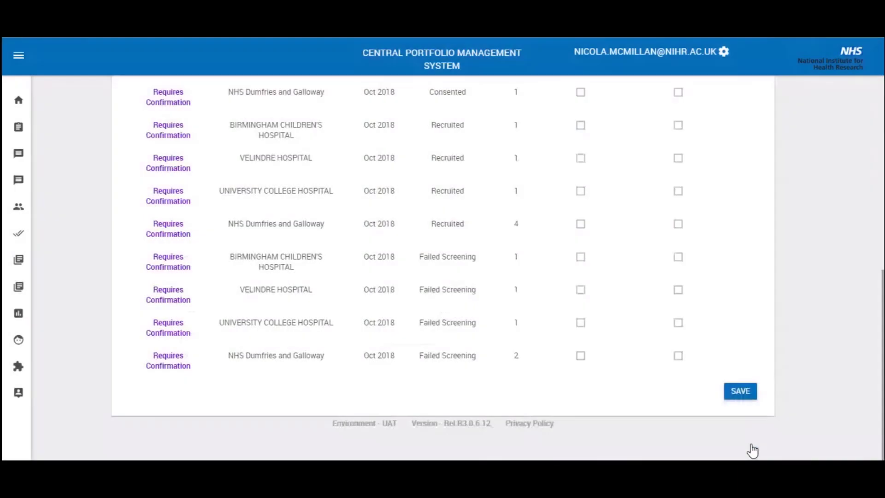
# Step: Confirm all remaining rows in the Detailed View as accurate at once and save
pyautogui.scroll(5, 527, 390)
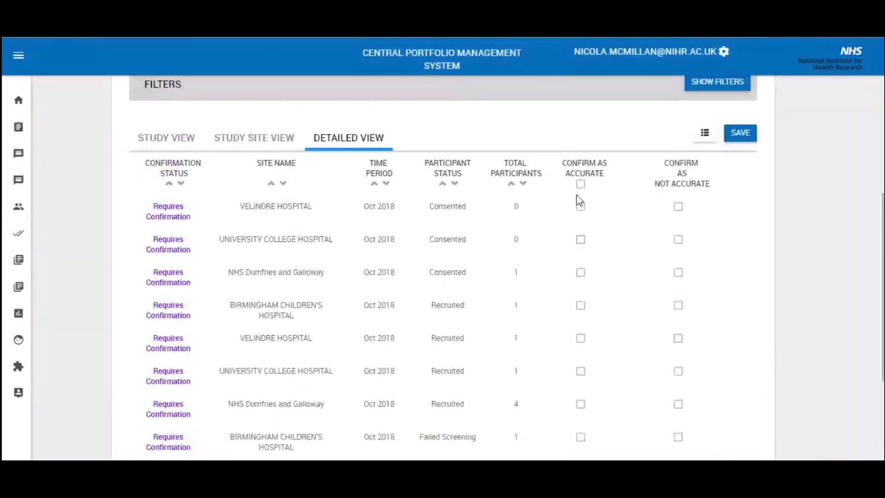
pyautogui.scroll(-4, 514, 306)
pyautogui.scroll(5, 515, 306)
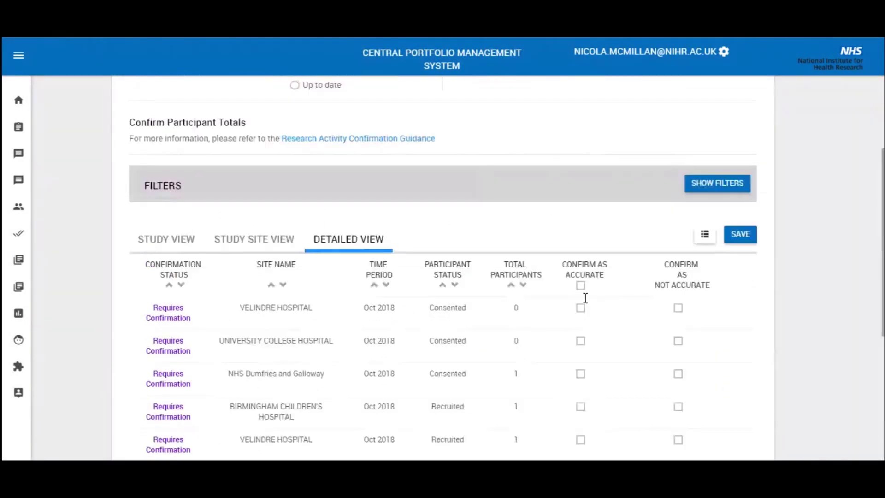
pyautogui.click(581, 365)
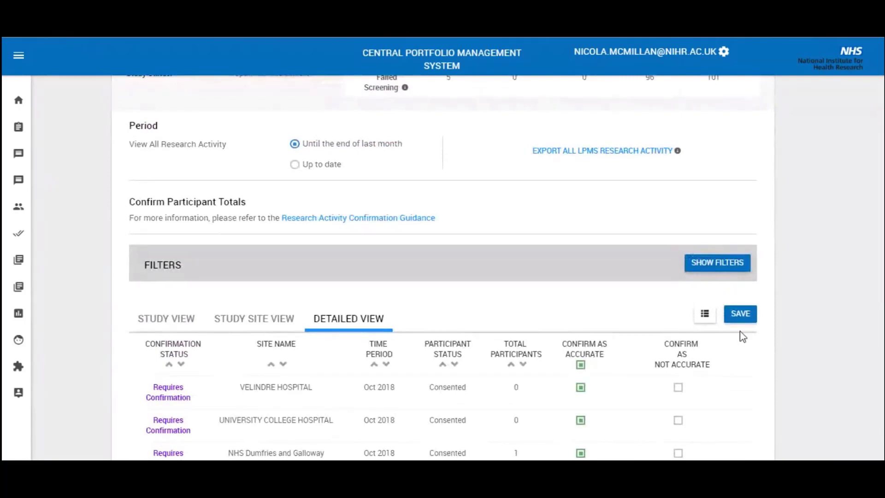
pyautogui.click(741, 315)
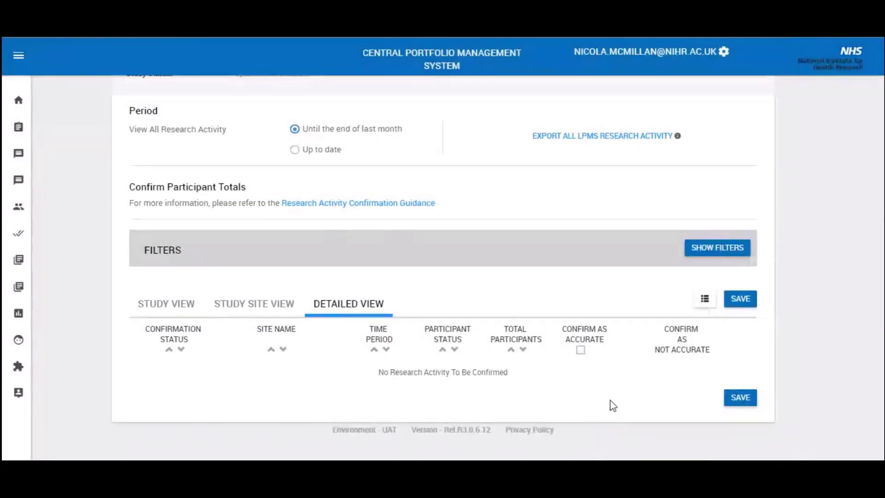
# Step: Filter the Detailed View to show only rows with the status "Confirmed - Not Accurate"
pyautogui.click(722, 268)
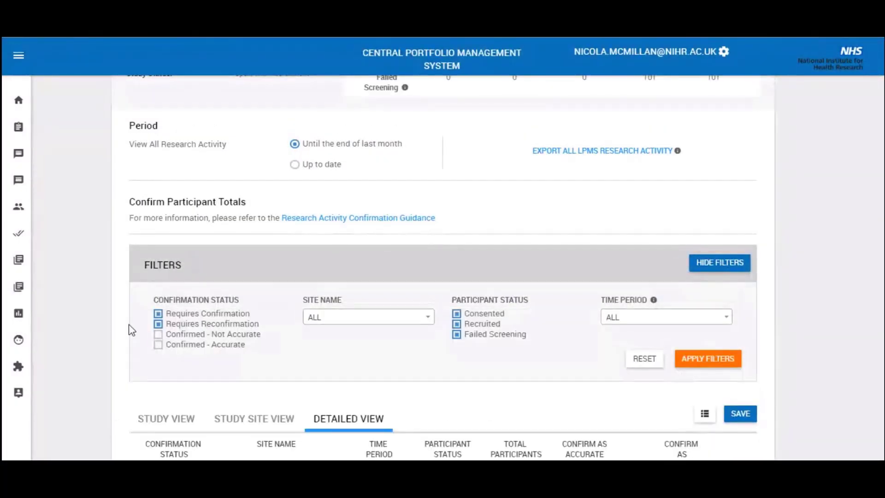
pyautogui.click(158, 345)
pyautogui.click(158, 344)
pyautogui.click(158, 324)
pyautogui.click(158, 313)
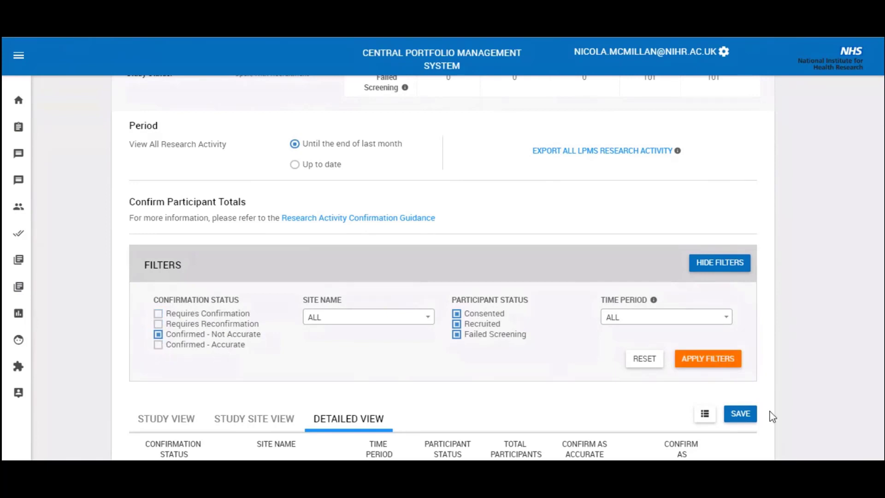
pyautogui.click(713, 362)
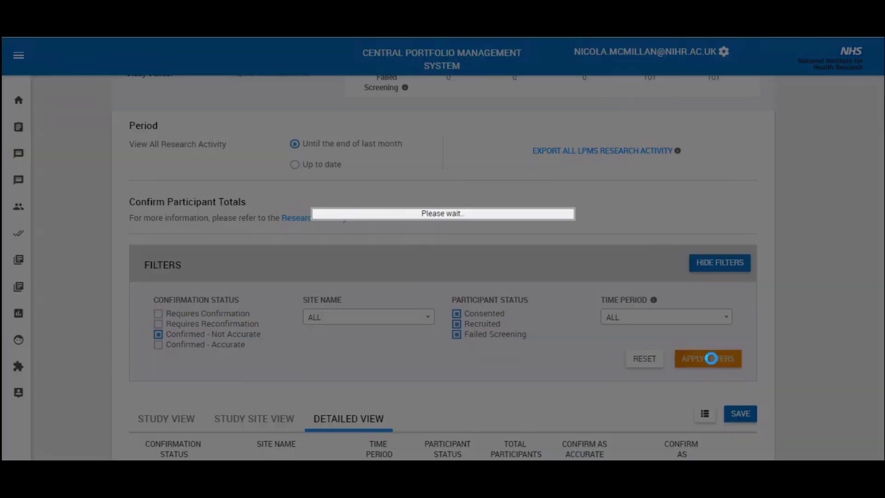
pyautogui.scroll(-4, 603, 330)
pyautogui.scroll(-3, 603, 330)
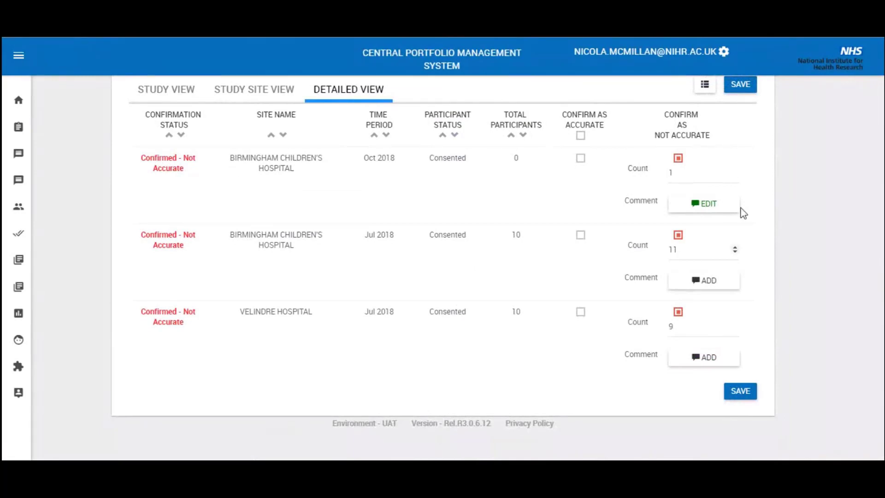
# Step: Change Birmingham Children's Hospital's Oct 2018 consented row from not accurate to confirmed as accurate and save
pyautogui.click(678, 159)
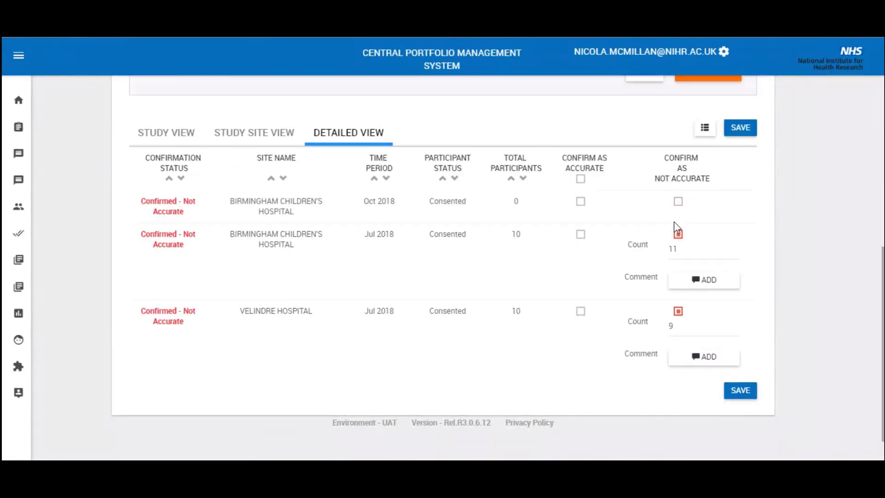
pyautogui.click(582, 203)
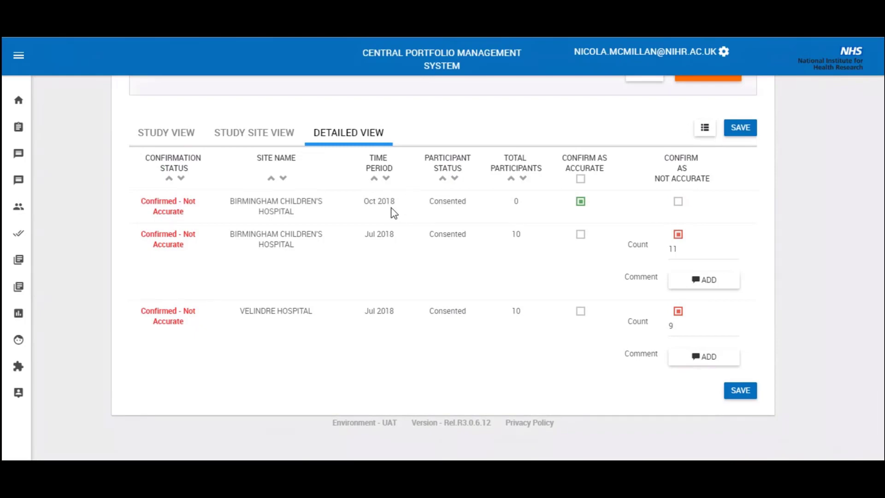
pyautogui.click(749, 132)
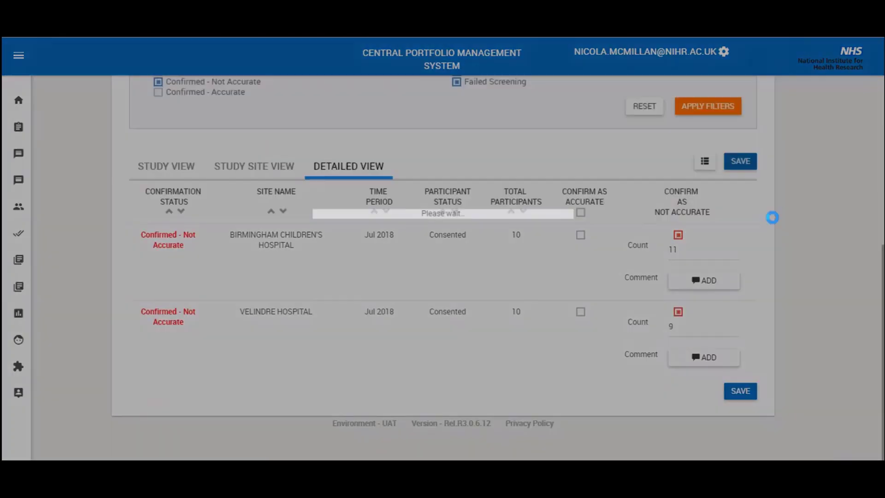